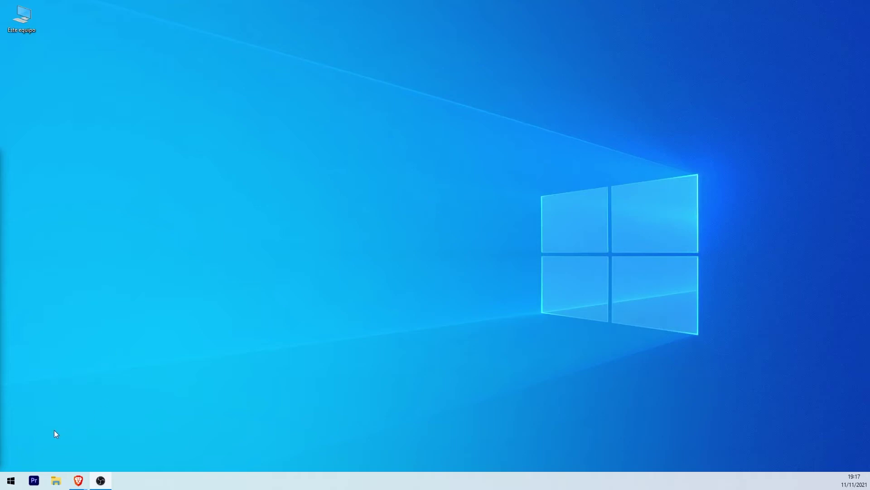
click(12, 481)
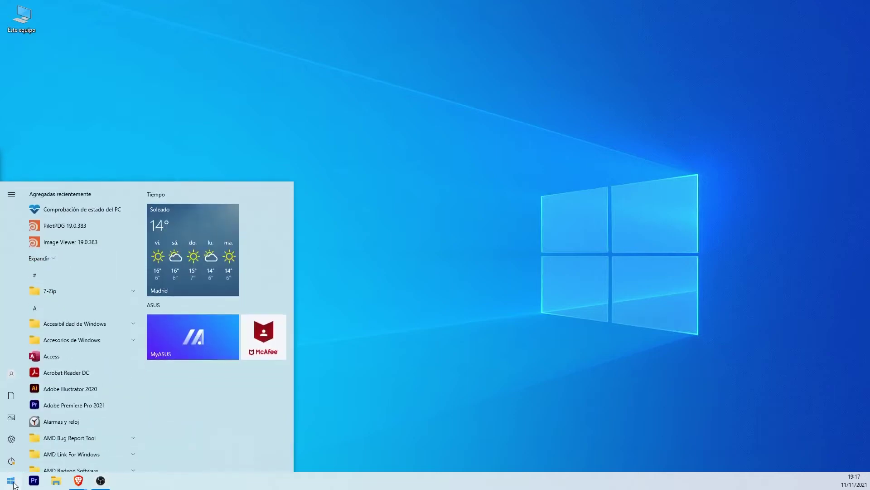
text(cmd)
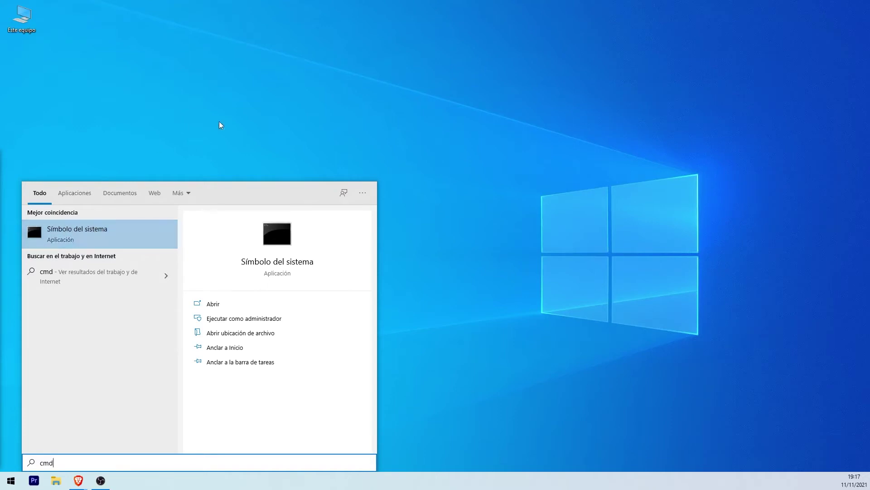
click(276, 140)
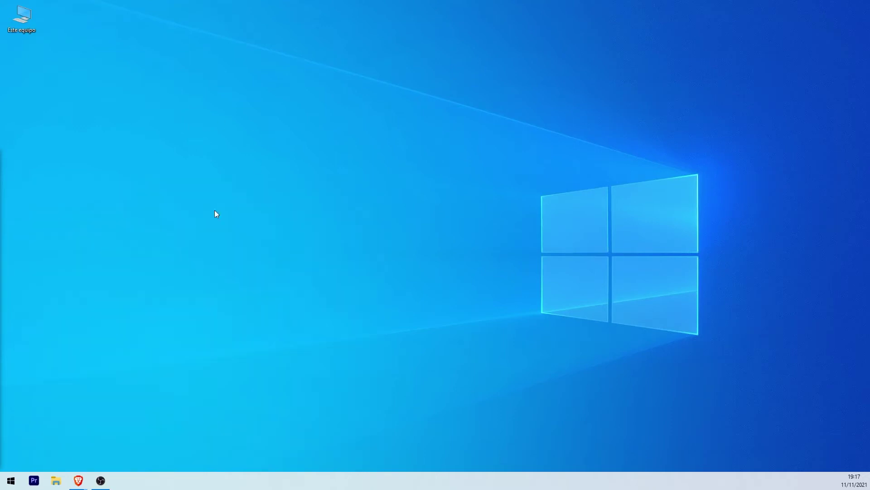
Step: Open the Command Prompt from the Windows system apps folder and move its window nearer the middle of the desktop
click(12, 482)
scroll(77, 333, down, 20)
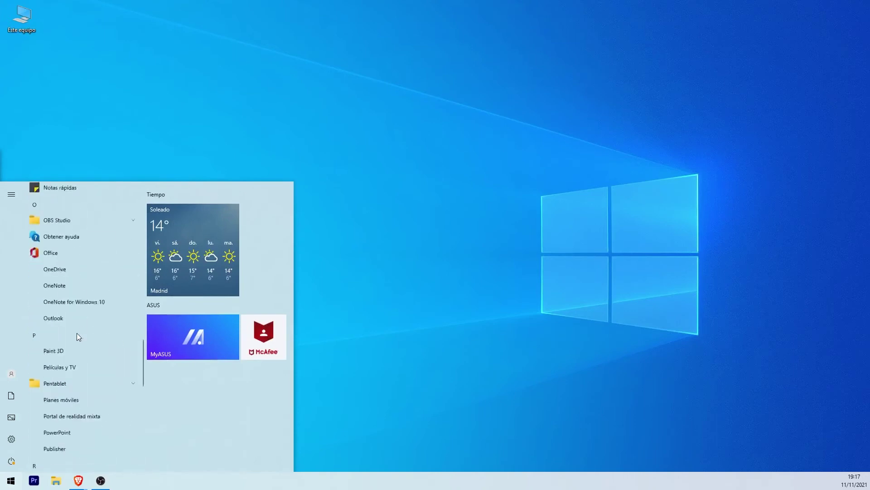
click(52, 266)
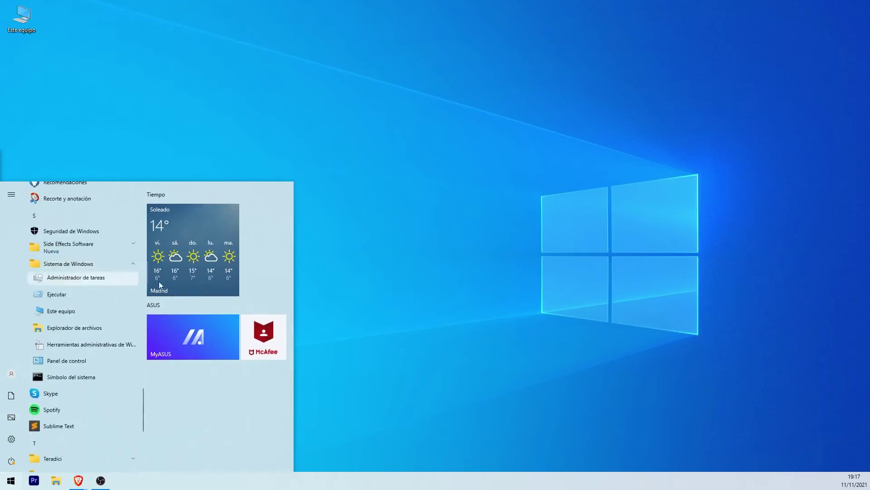
click(73, 379)
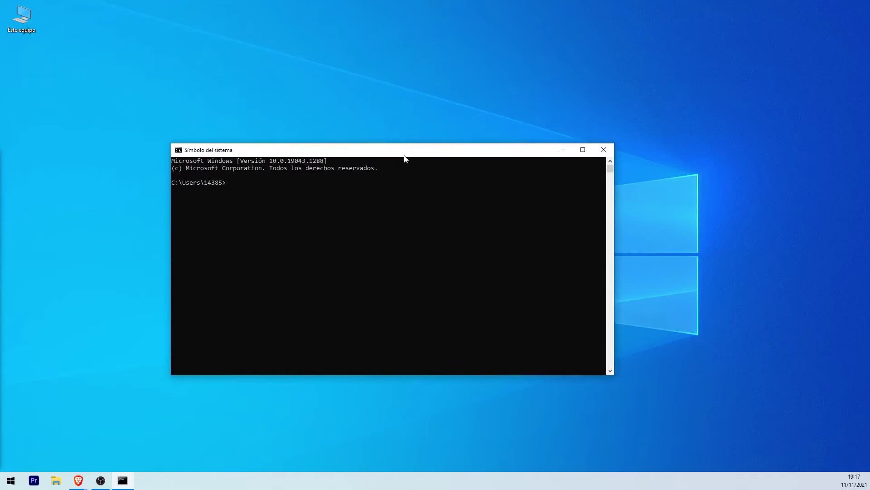
drag(404, 156, 446, 142)
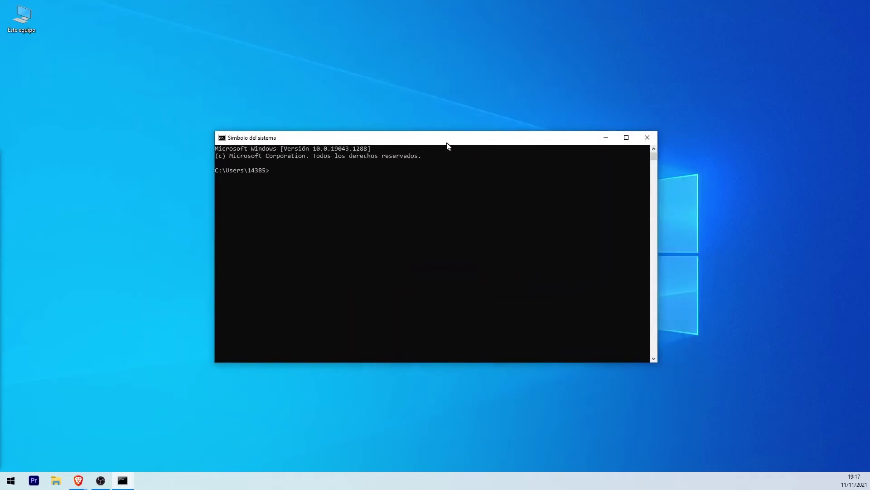
Step: Run the python command in the Command Prompt to check for an installation, and close the Microsoft Store window it opens
click(419, 189)
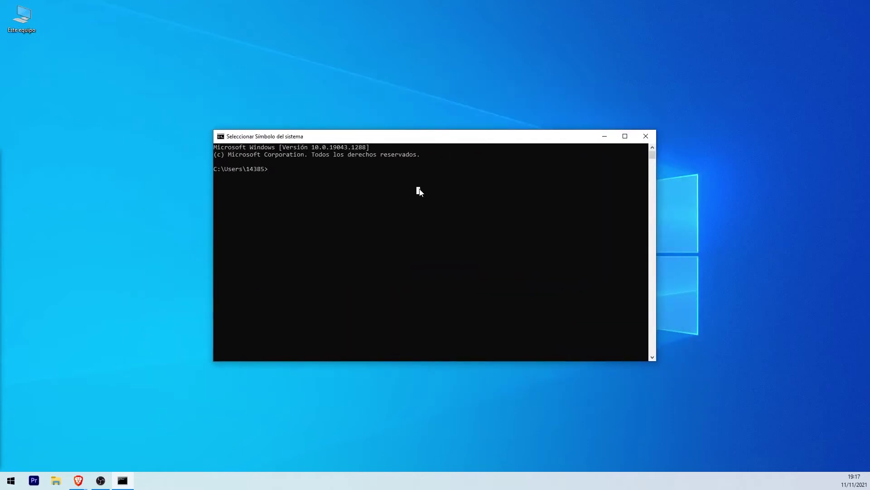
key(Escape)
text(python)
key(Return)
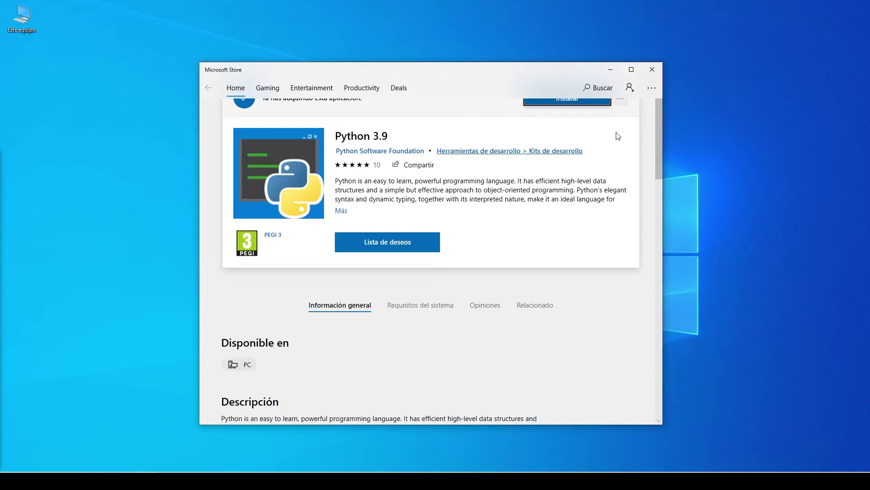
click(651, 71)
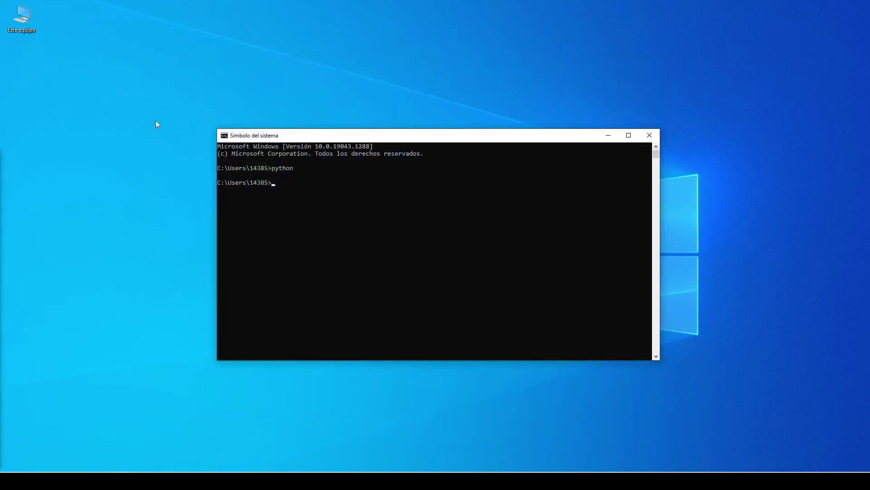
Step: Switch to the Brave browser with the python.org home page and go to its Downloads options
click(101, 447)
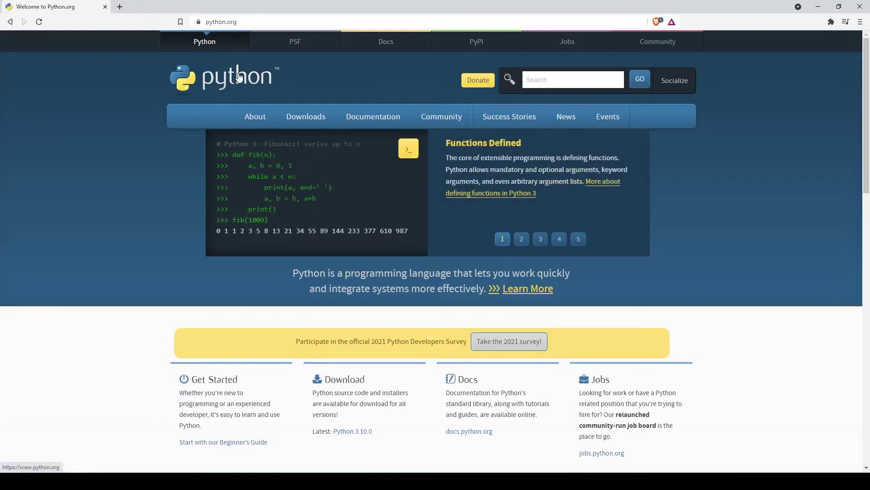
mouse_move(305, 119)
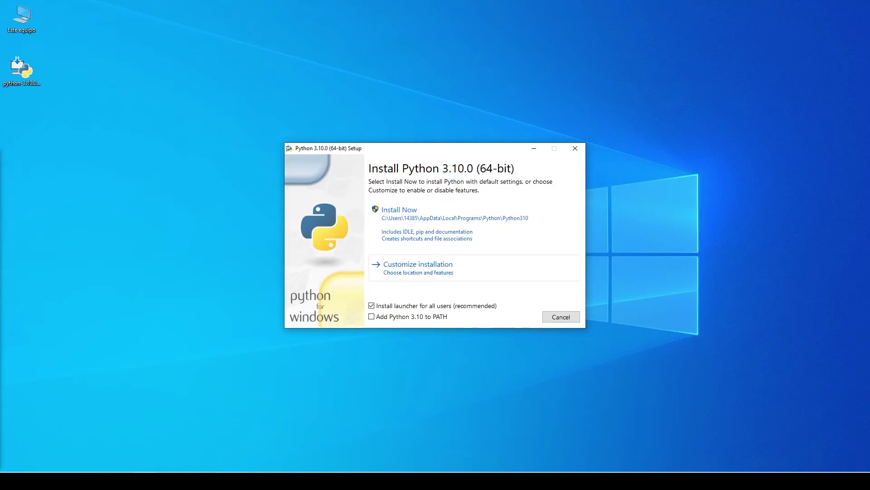
Step: Choose a customized installation of Python 3.10.0 and accept the default optional features
click(418, 266)
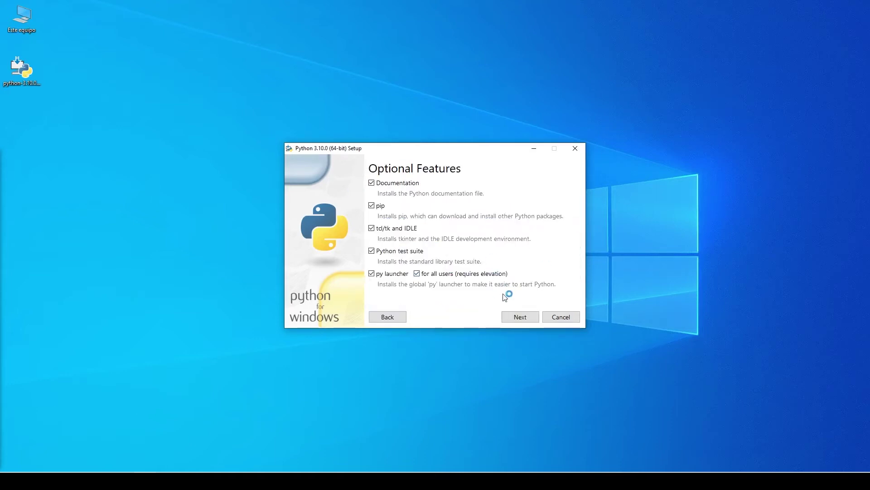
click(520, 317)
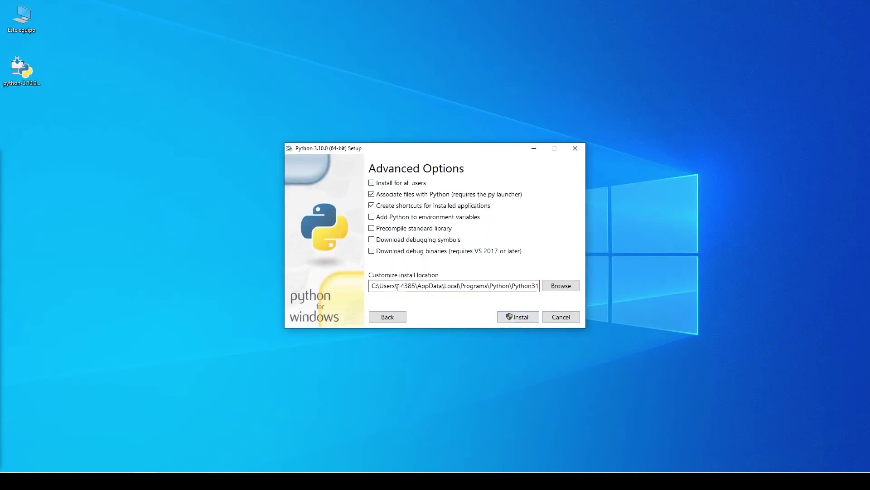
Step: Set the install location to C:\Python\Python310 and enable adding Python to the environment variables
drag(371, 286, 575, 294)
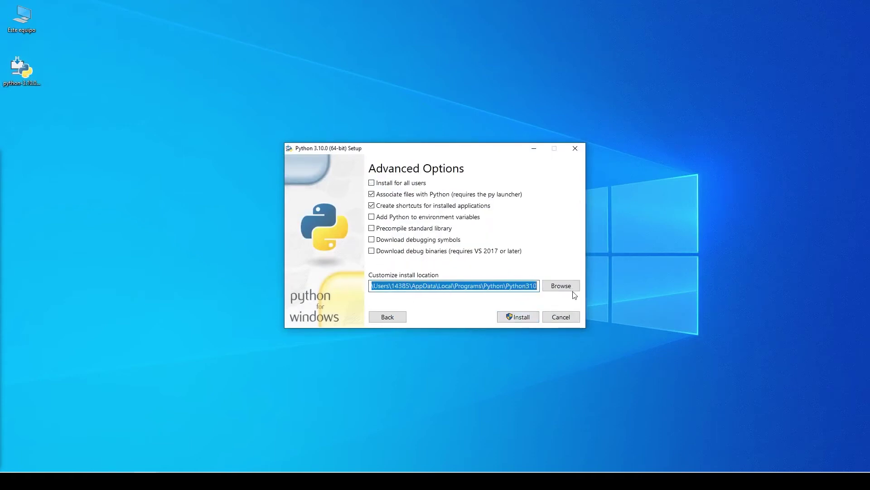
click(483, 286)
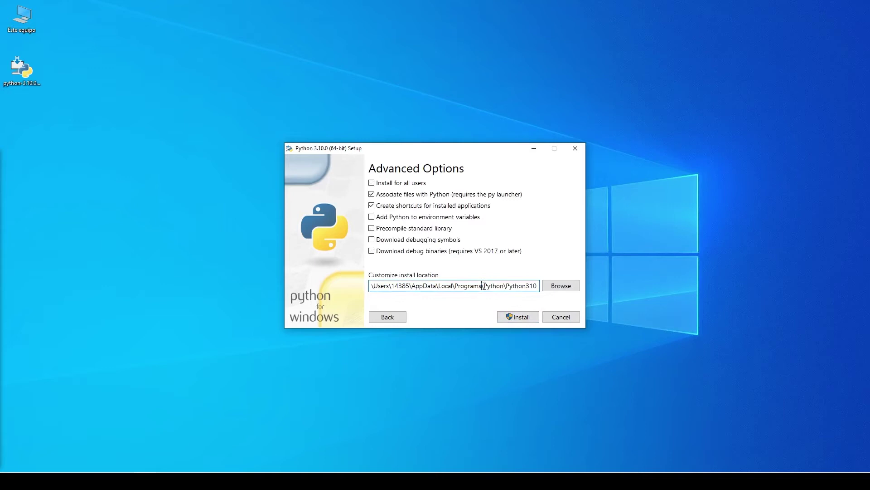
drag(485, 285, 545, 291)
click(522, 287)
double_click(484, 286)
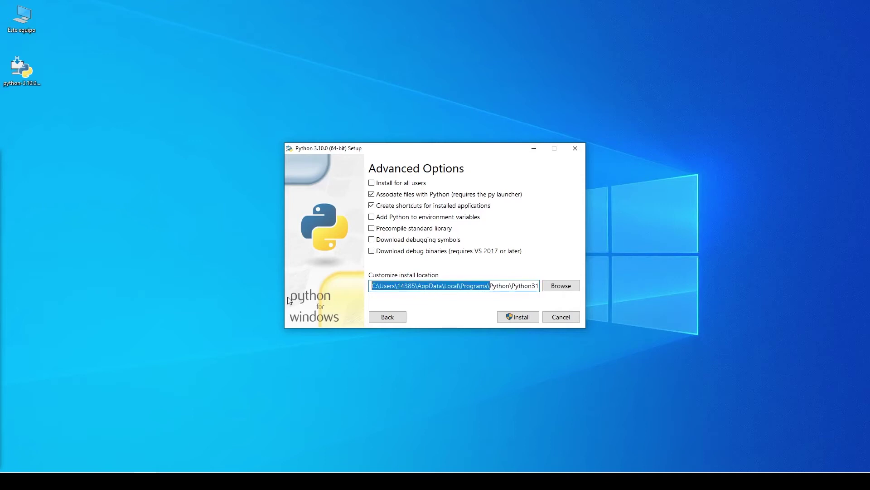
click(399, 287)
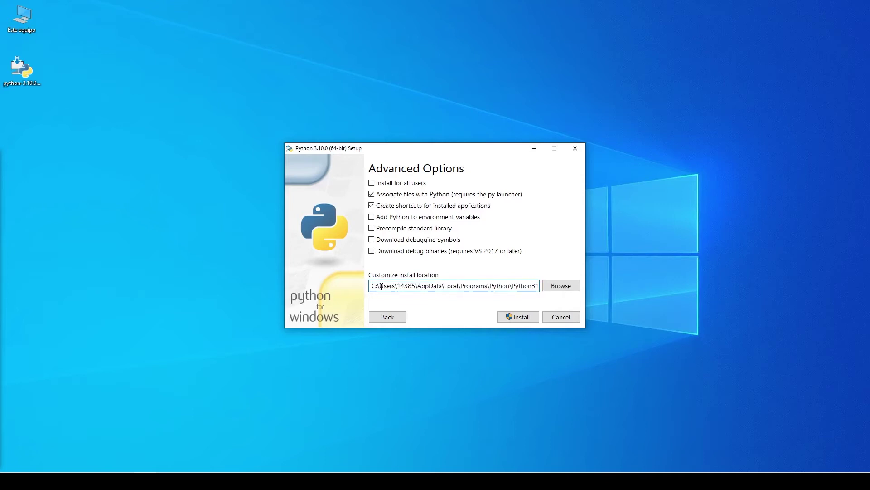
drag(381, 286, 490, 289)
key(BackSpace)
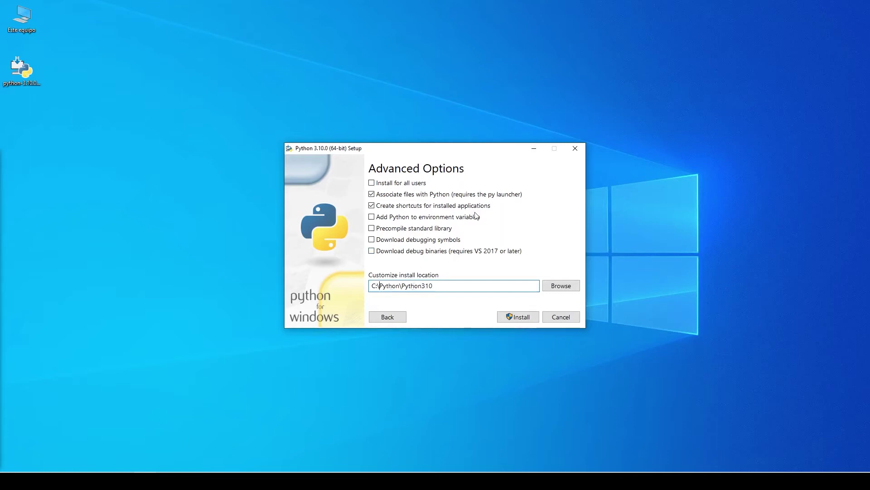
click(382, 220)
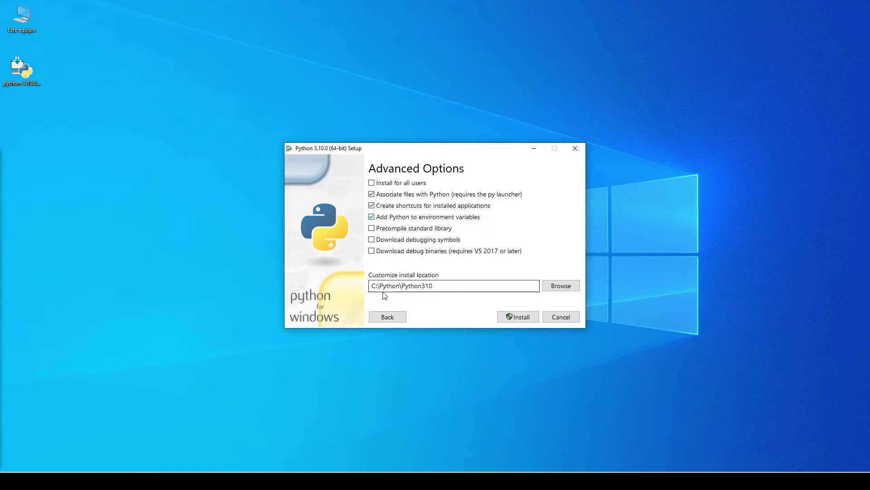
Step: Open the Windows environment variables through the computer's properties and the advanced system settings
right_click(36, 19)
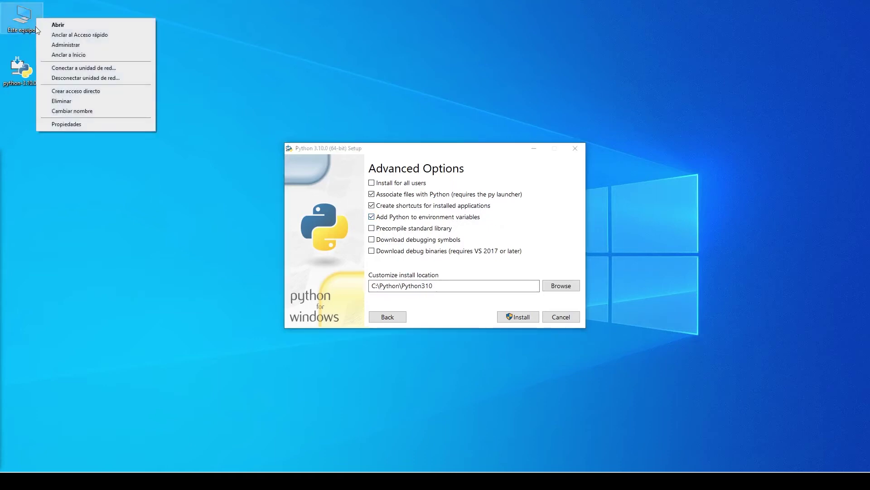
click(61, 123)
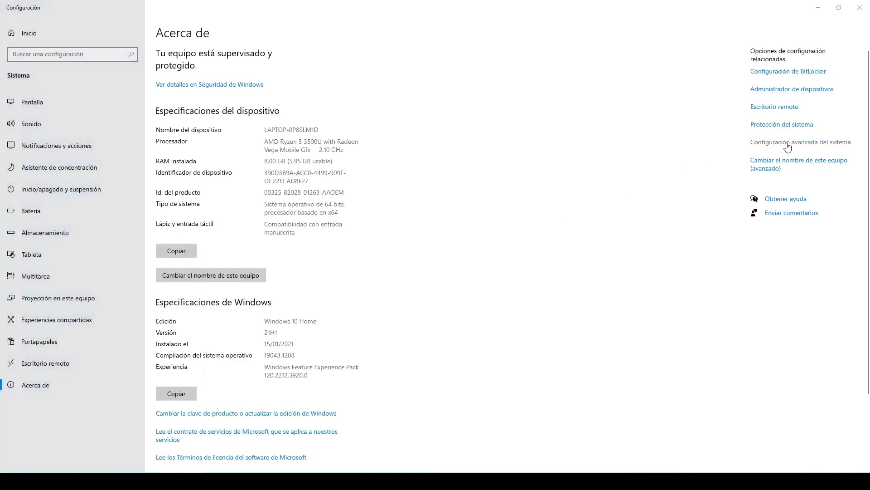
click(787, 143)
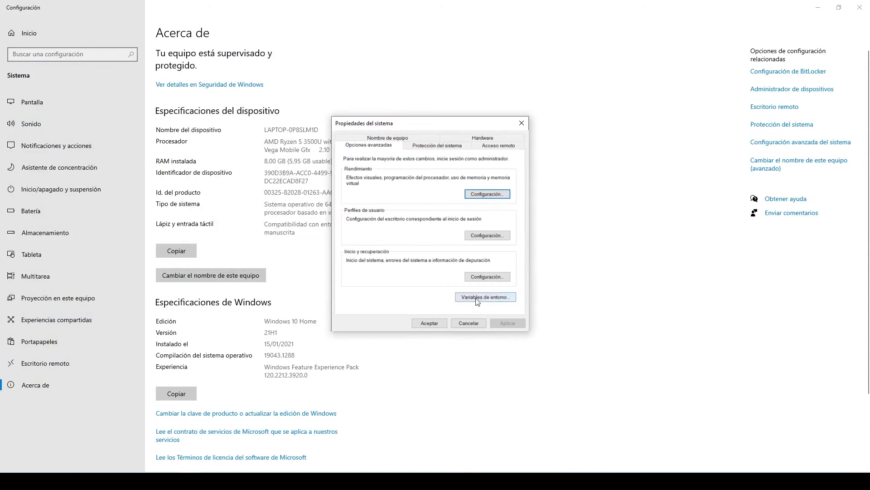
click(477, 298)
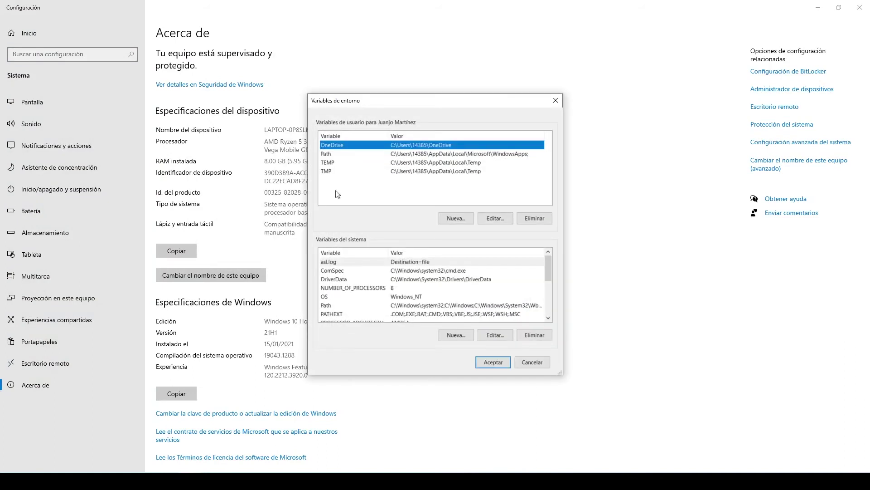
Step: Open the system Path variable for editing and move its dialog aside to uncover the variable lists
click(361, 305)
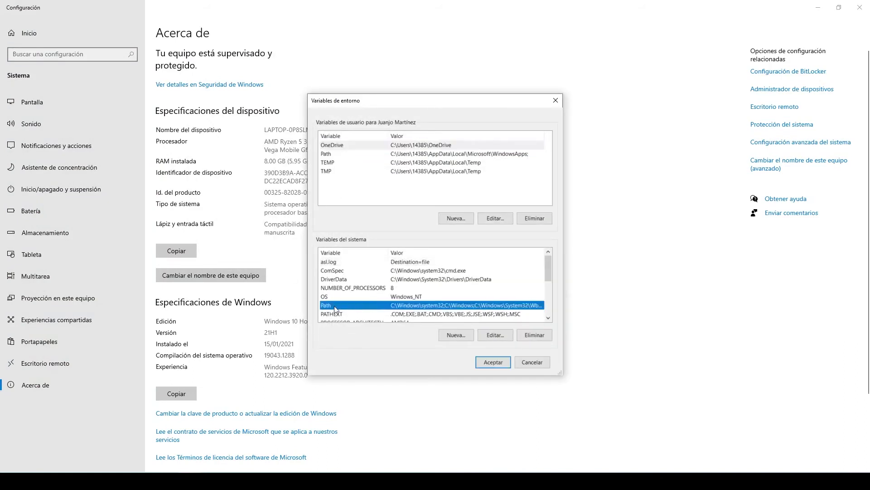
scroll(376, 284, down, 1)
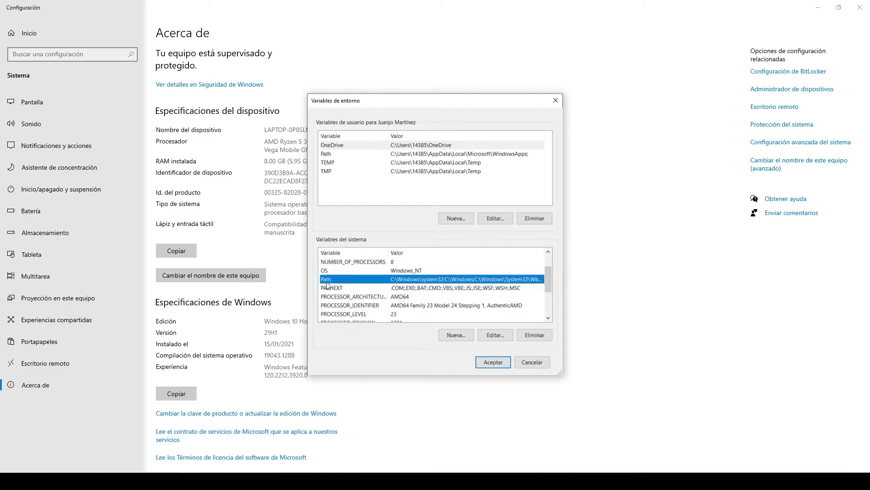
click(493, 334)
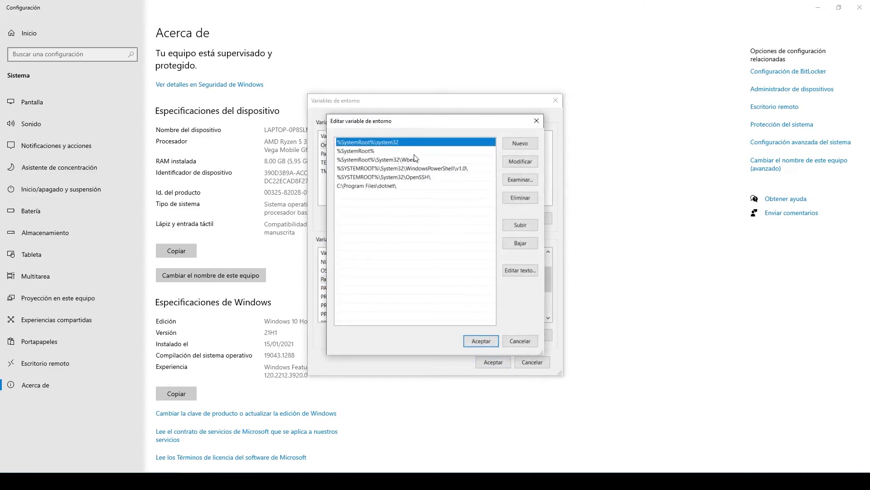
drag(399, 121, 574, 118)
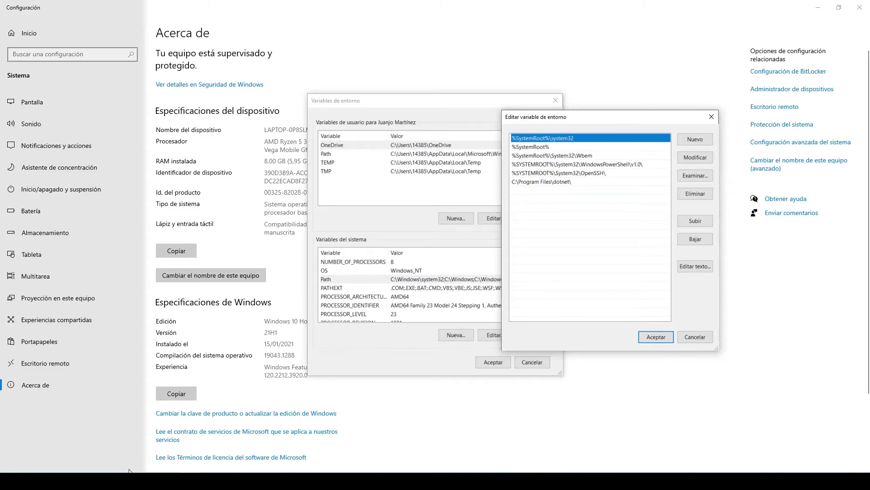
Step: Switch to the Command Prompt, launch Notepad with the notepad command, and narrow its window to uncover the console
click(157, 480)
click(337, 275)
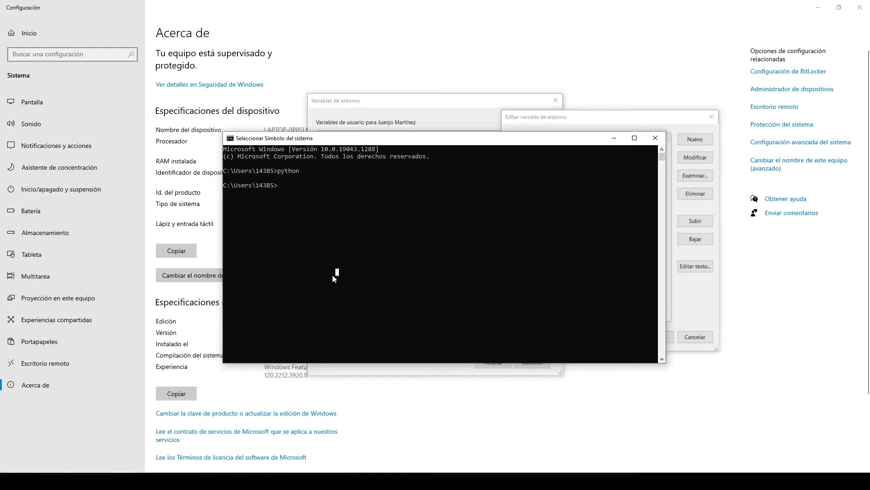
text(notepad)
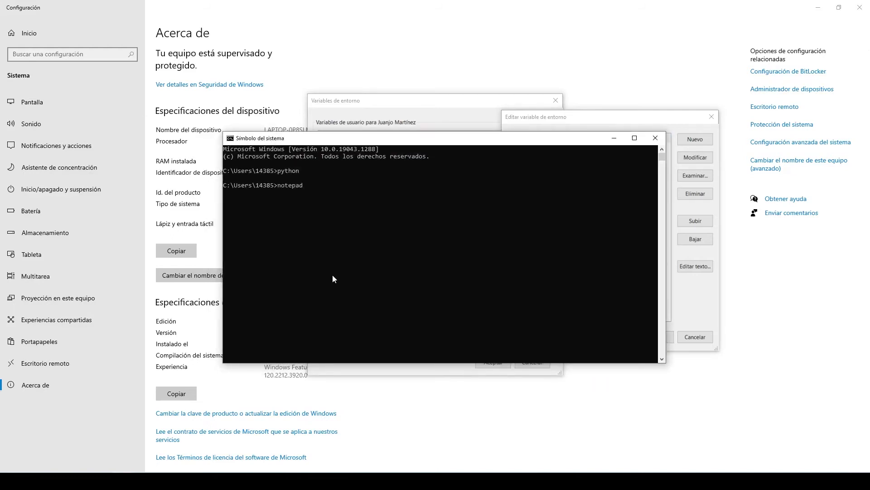
key(Return)
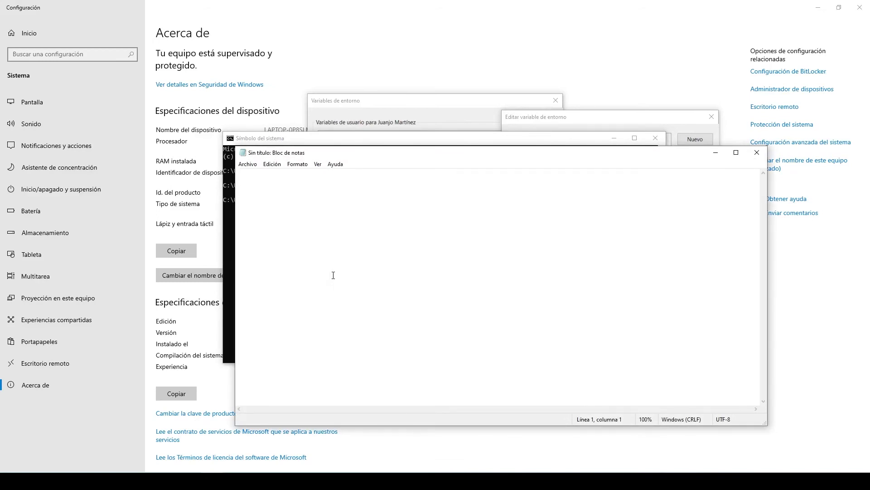
drag(235, 286, 599, 300)
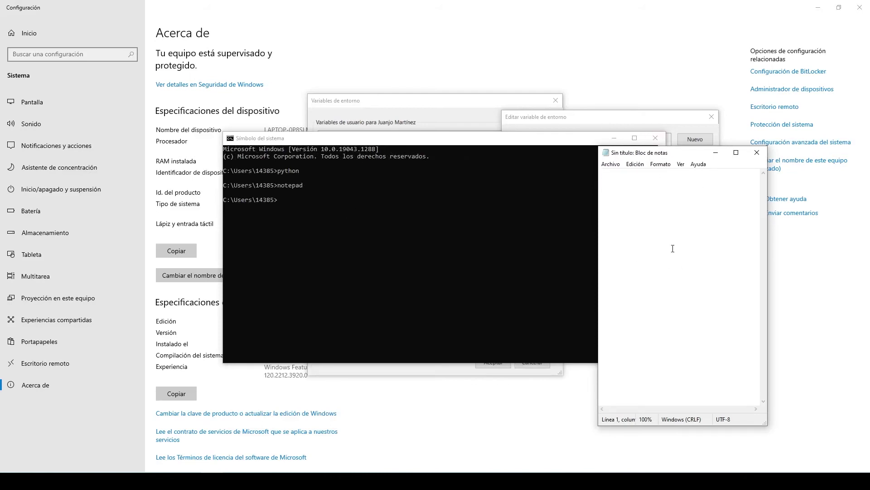
Step: Bring the Path variable's editing dialog to the front and arrange it and the Notepad window side by side
click(538, 118)
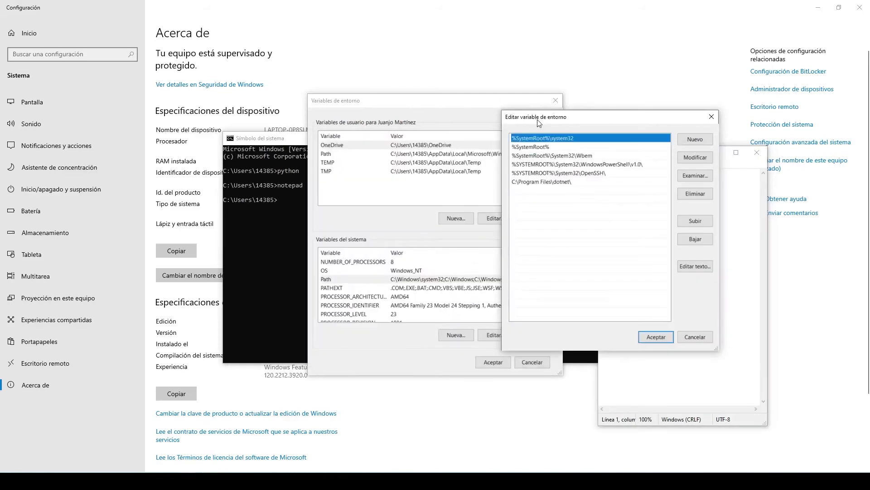
drag(538, 122, 429, 121)
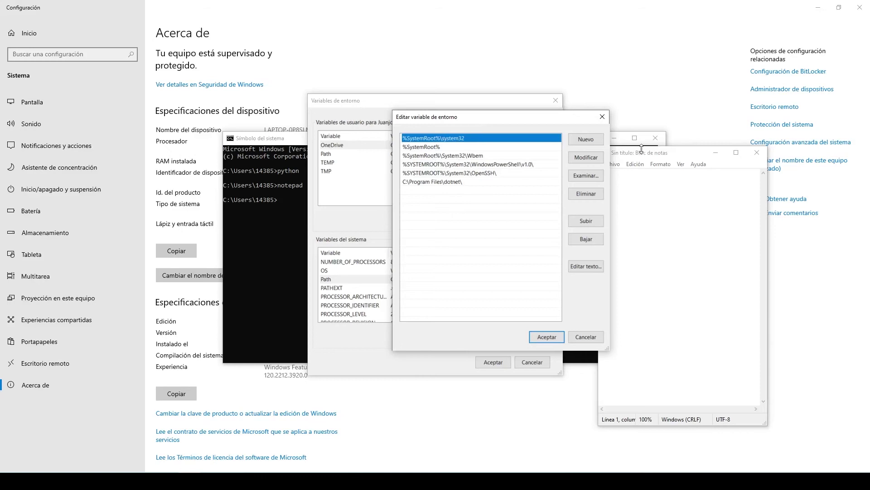
drag(637, 153, 669, 104)
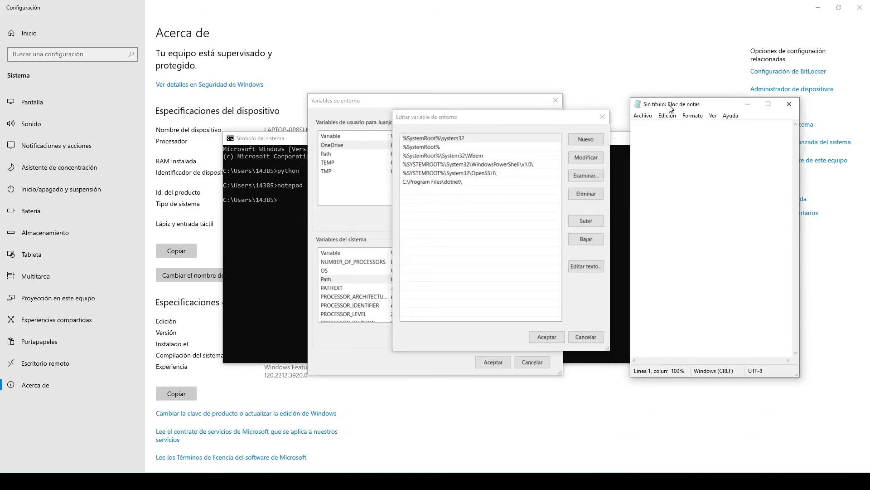
Step: Highlight the %SystemRoot%\system32 entry in the Path list, compare it with the commands in the Command Prompt, and return to the Path dialog
click(445, 139)
click(445, 141)
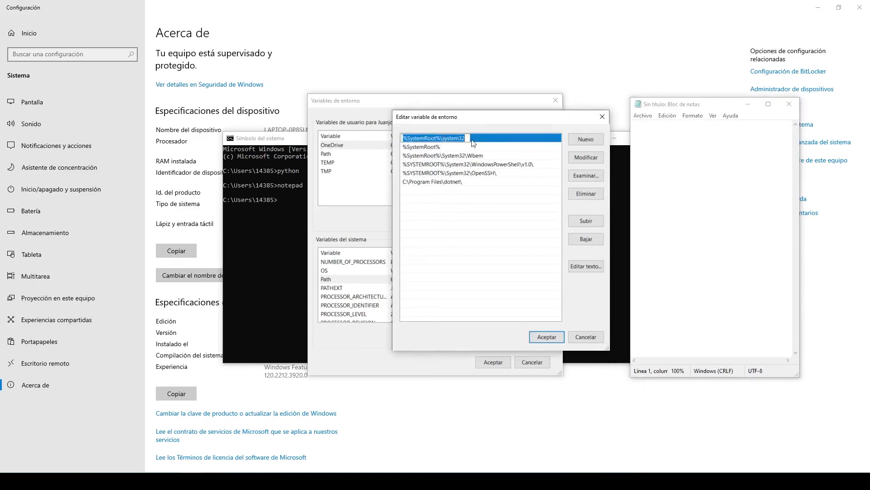
click(463, 240)
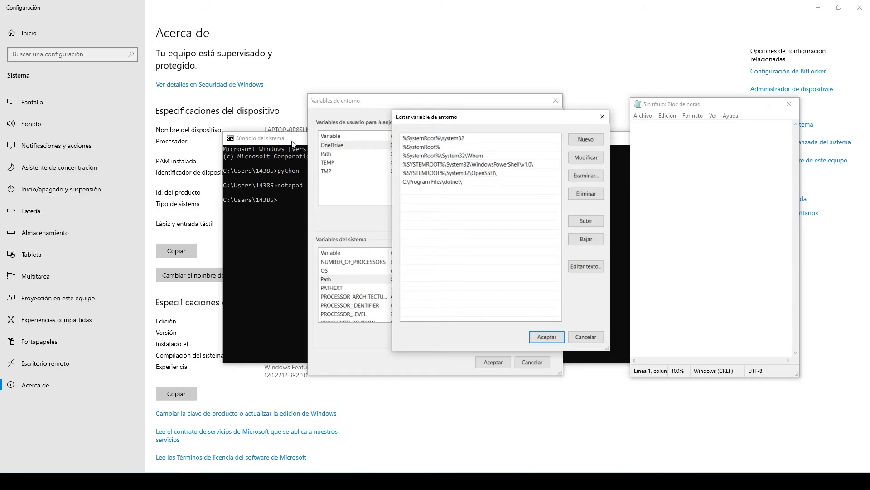
drag(292, 141, 245, 142)
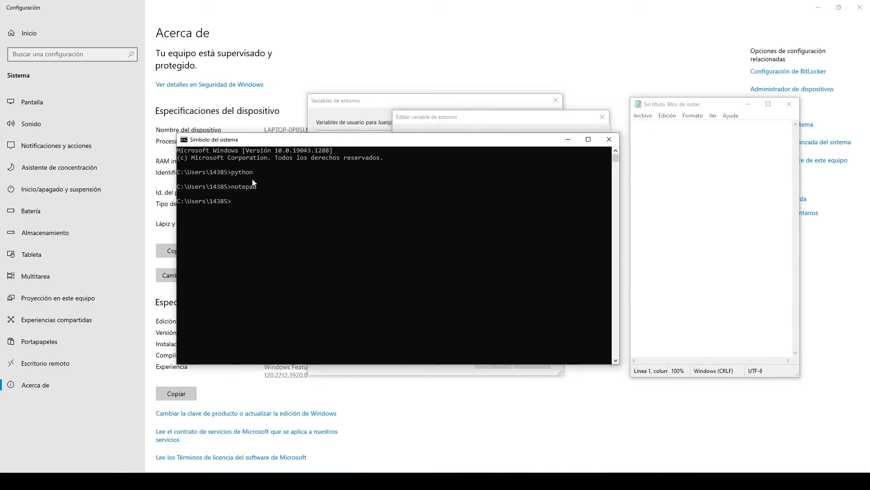
click(473, 121)
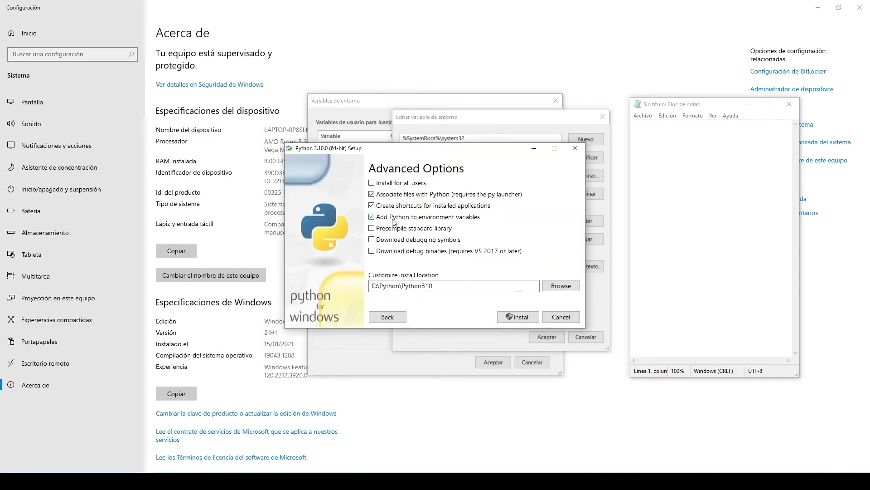
Step: Review the Add Python to environment variables option and the C:\Python\Python310 install location in the Python setup against the Path entries
click(394, 221)
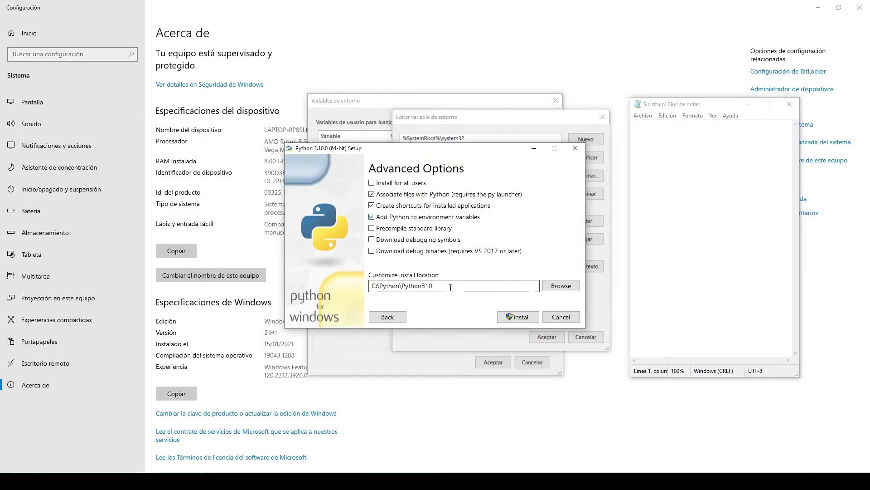
drag(434, 286, 351, 290)
click(464, 123)
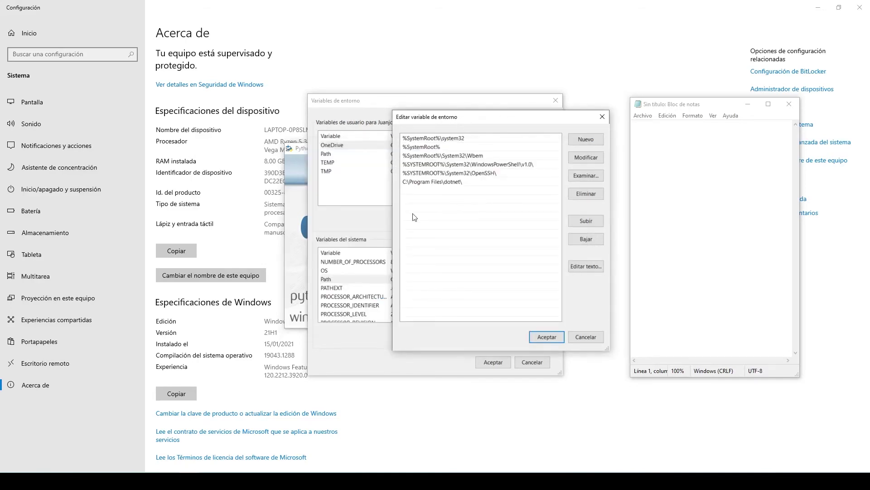
Step: Return to the Python 3.10.0 setup and start the installation with the chosen advanced options
click(122, 480)
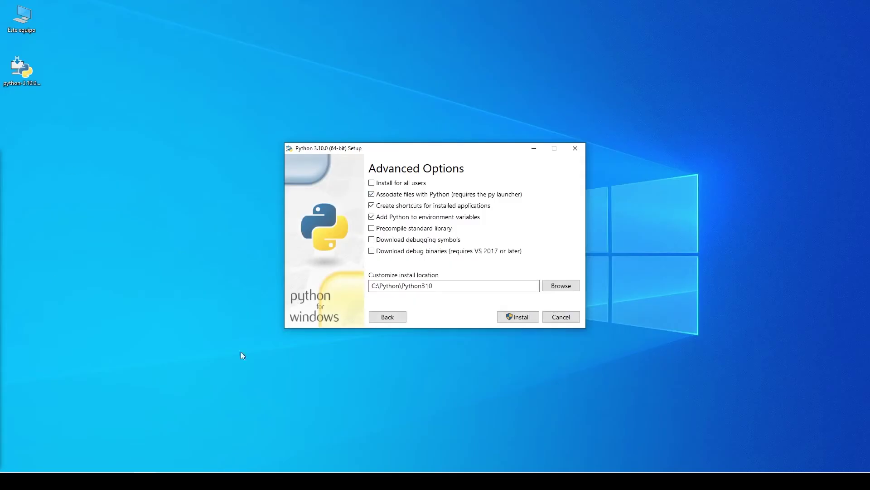
click(508, 318)
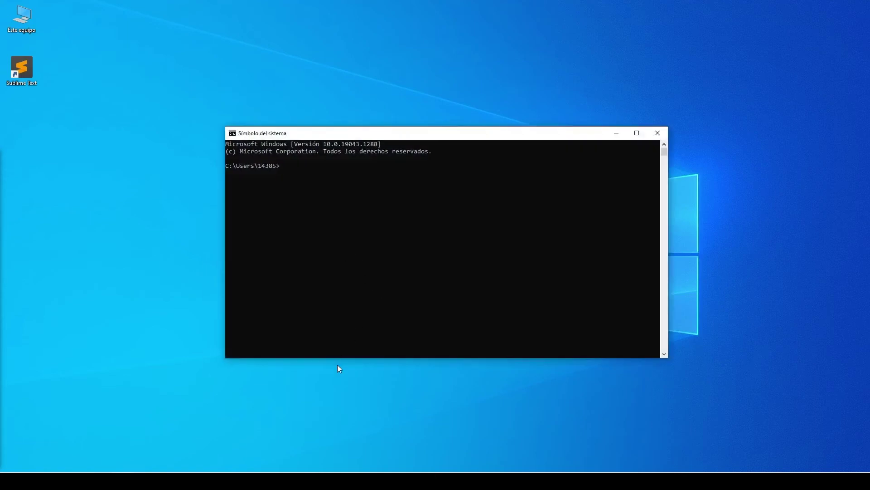
Step: Start the Python interpreter from the Command Prompt with the python command
text(python)
key(Return)
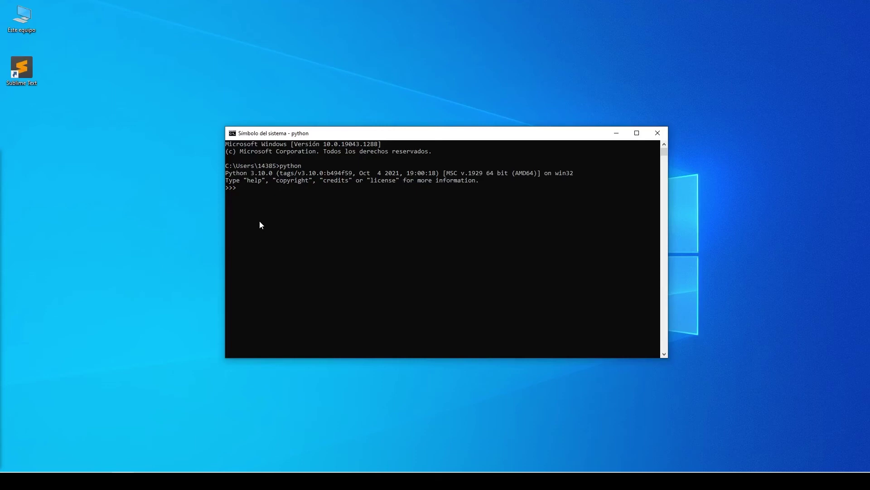
Step: Switch to the browser window with the Sublime Text website, sublimetext.com
mouse_move(86, 468)
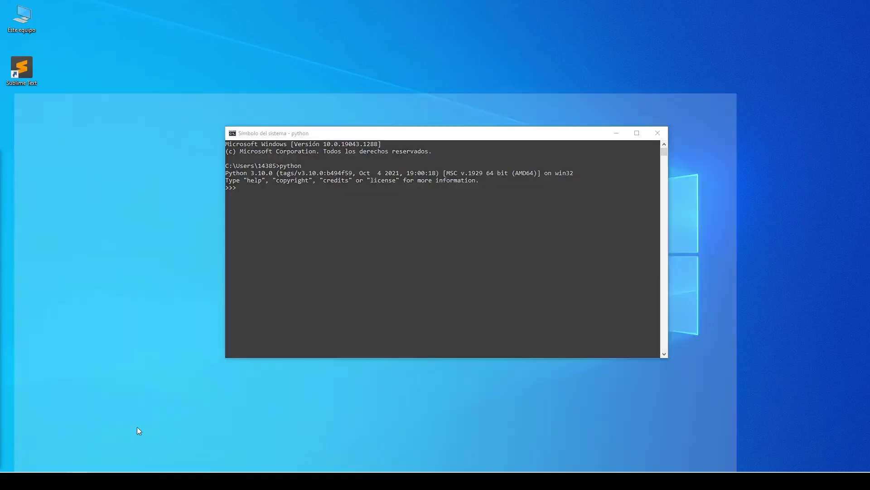
click(137, 426)
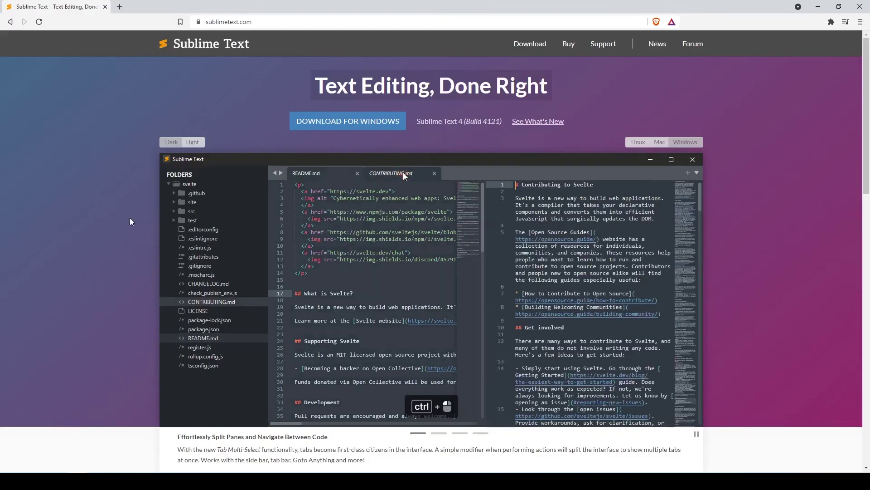